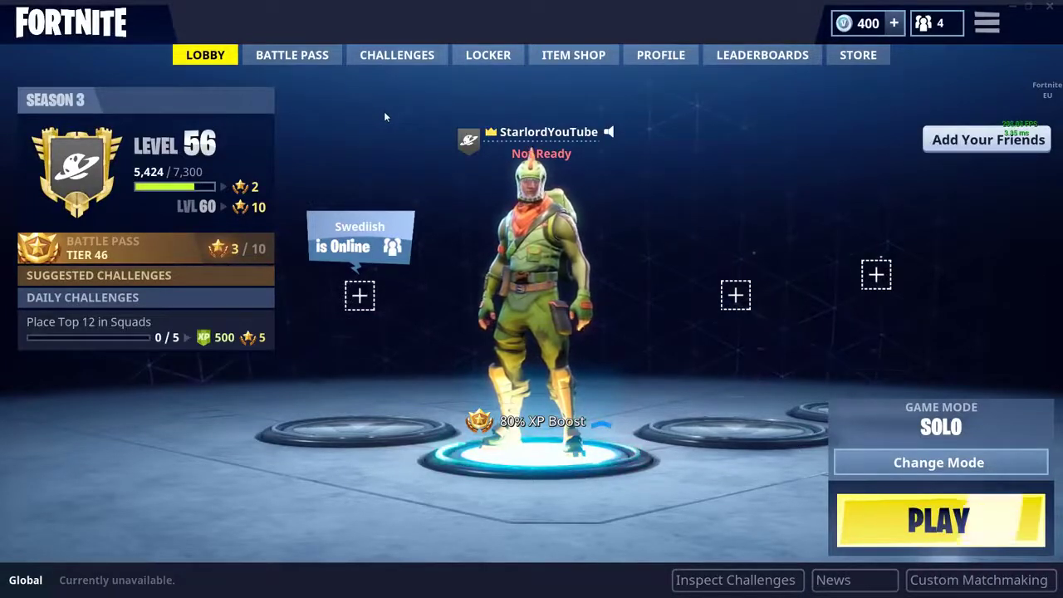
Step: In Settings, set Video to far view distance, shadows and anti-aliasing off, textures and effects high, and post processing low
click(991, 30)
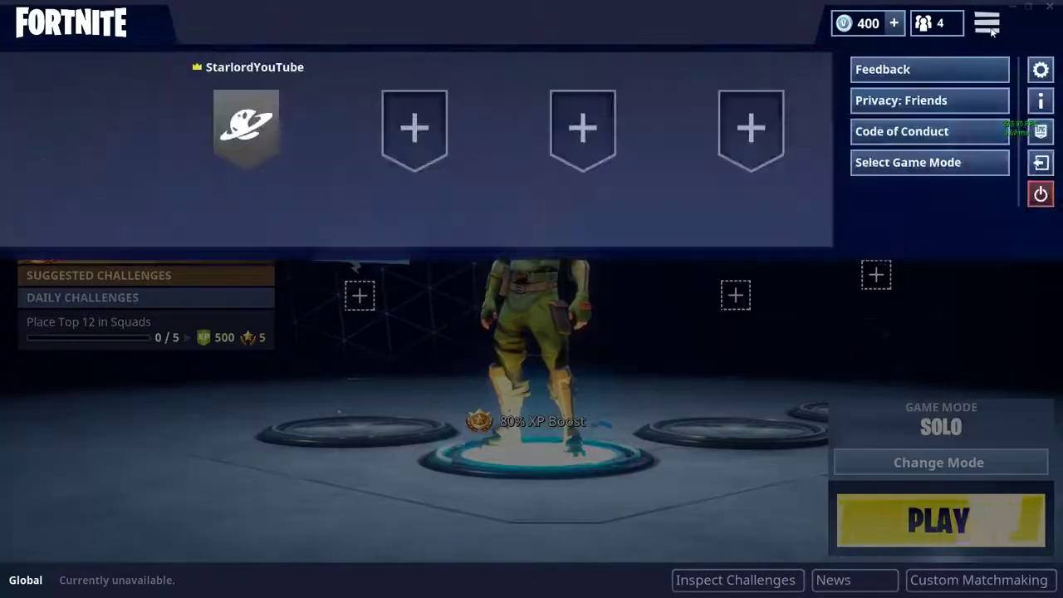
click(1039, 69)
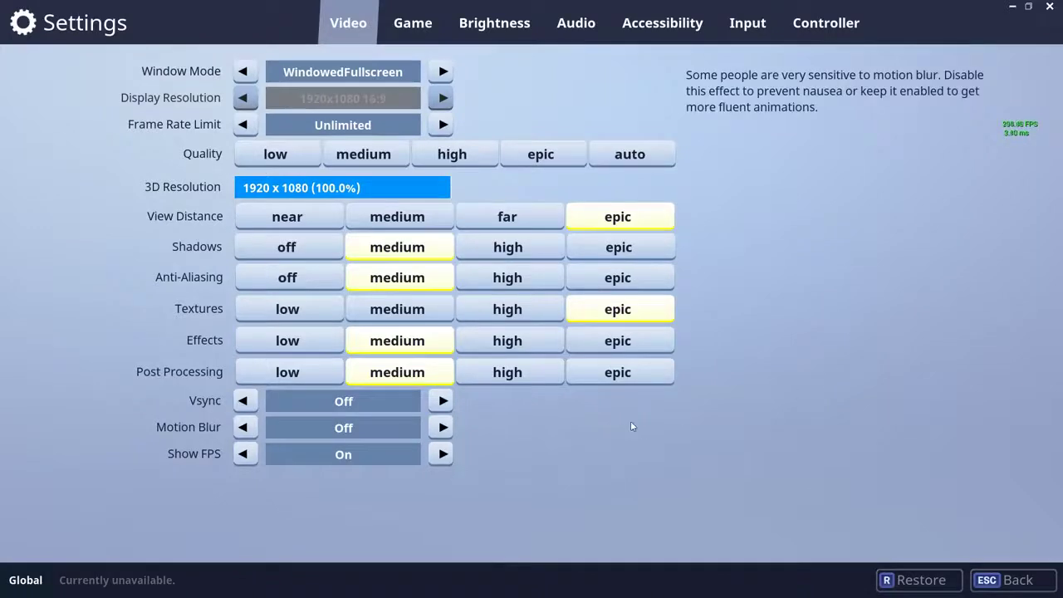
click(517, 223)
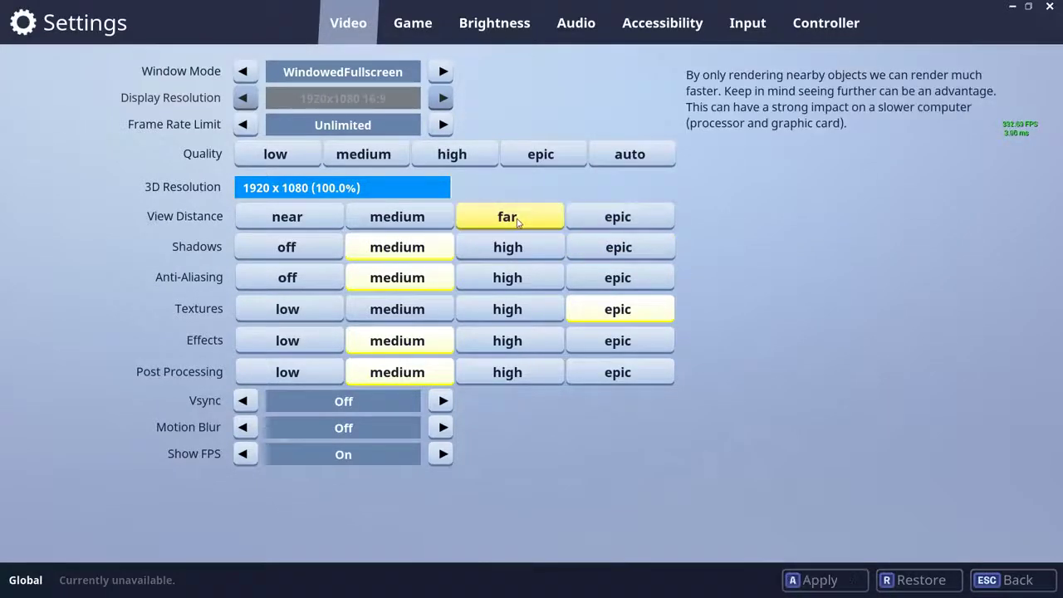
click(313, 255)
click(307, 282)
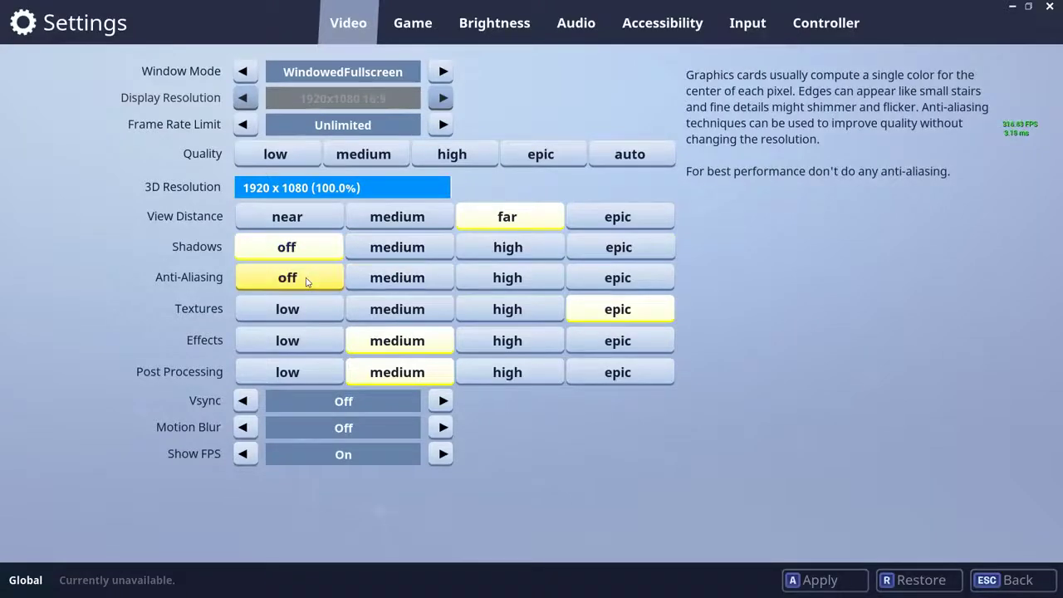
click(487, 308)
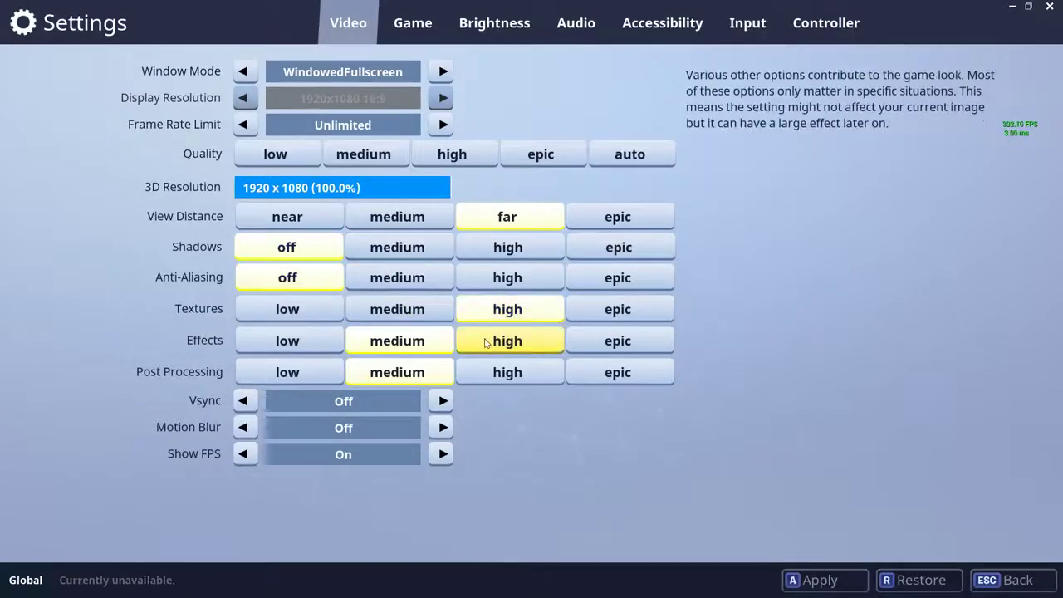
click(487, 343)
click(304, 373)
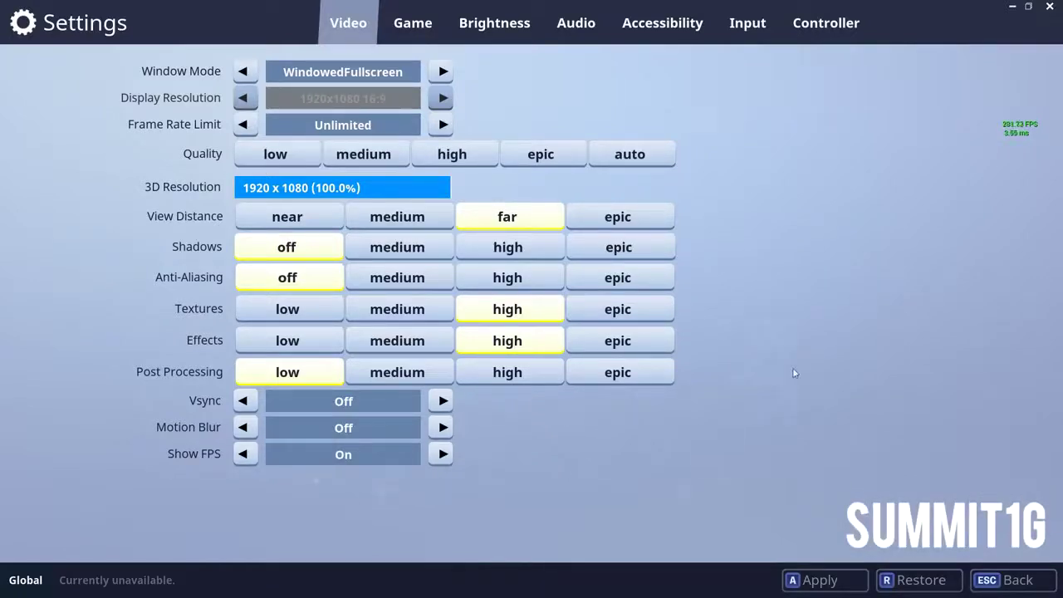
Step: On the Game tab, set mouse sensitivity to .09 and mouse ADS to .75, and raise mouse scope sensitivity
click(410, 28)
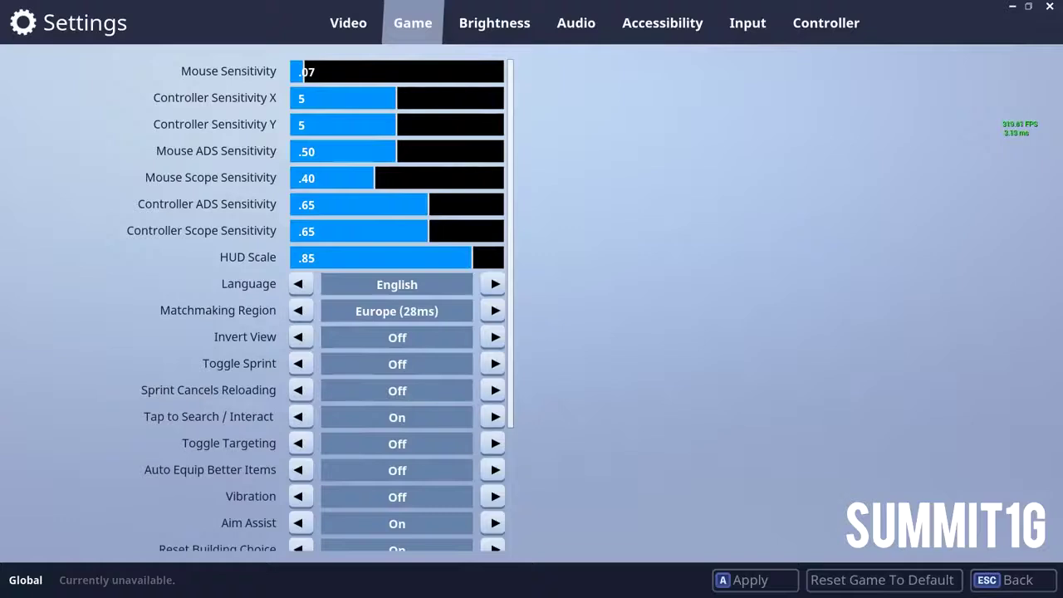
drag(304, 77, 309, 73)
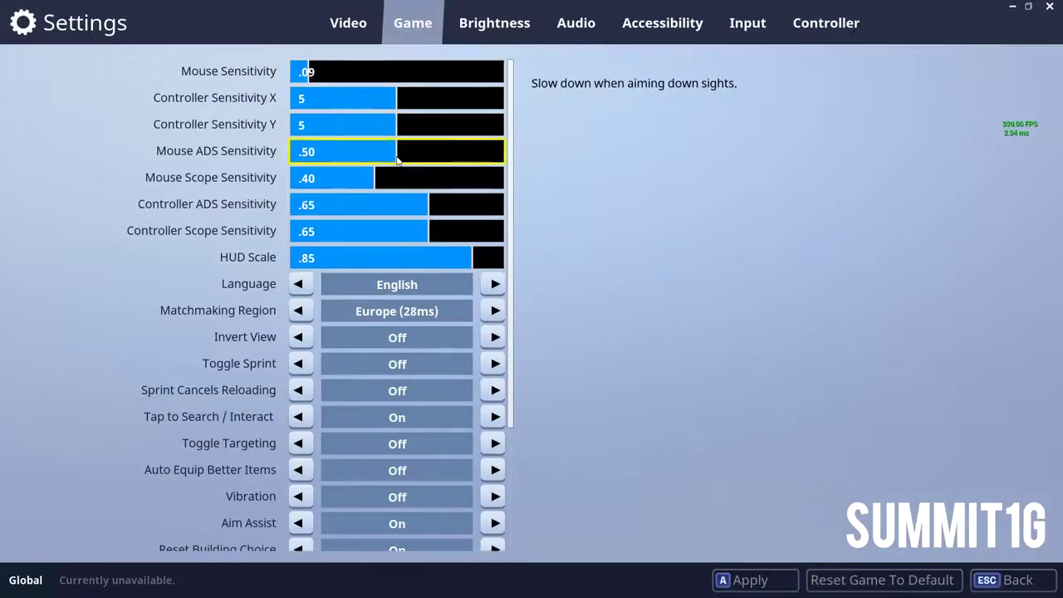
drag(399, 160, 450, 152)
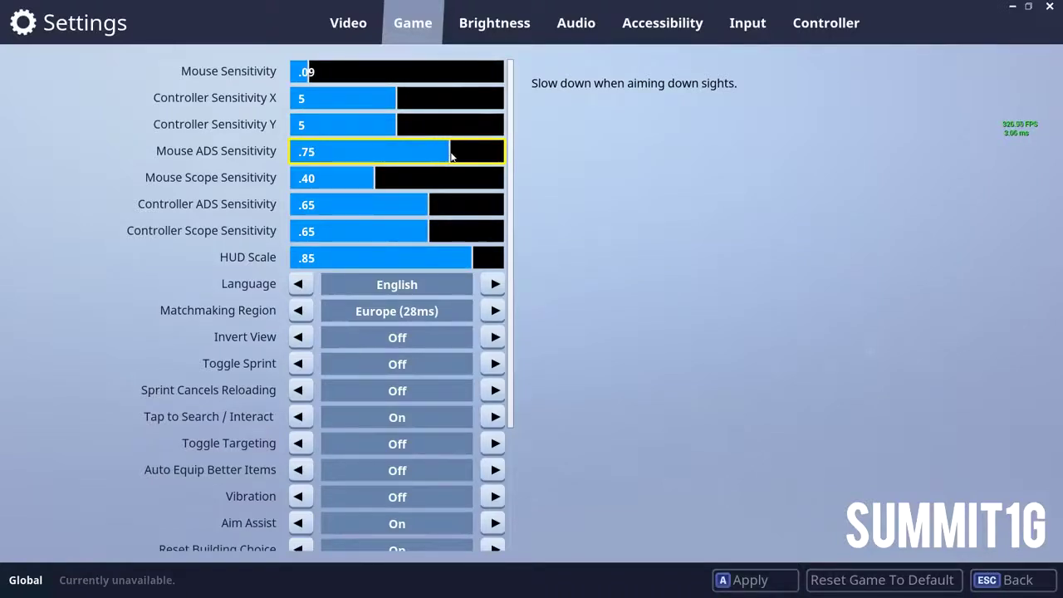
drag(378, 179, 472, 176)
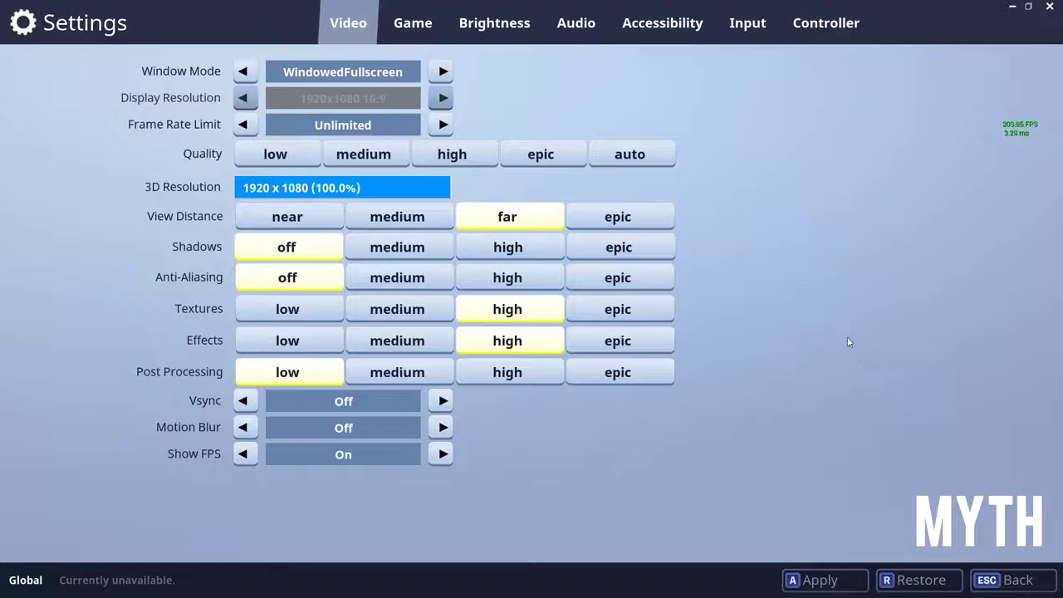
Step: Set view distance epic, anti-aliasing, textures and effects medium, post processing low, and frame rate limit 120 FPS
click(613, 224)
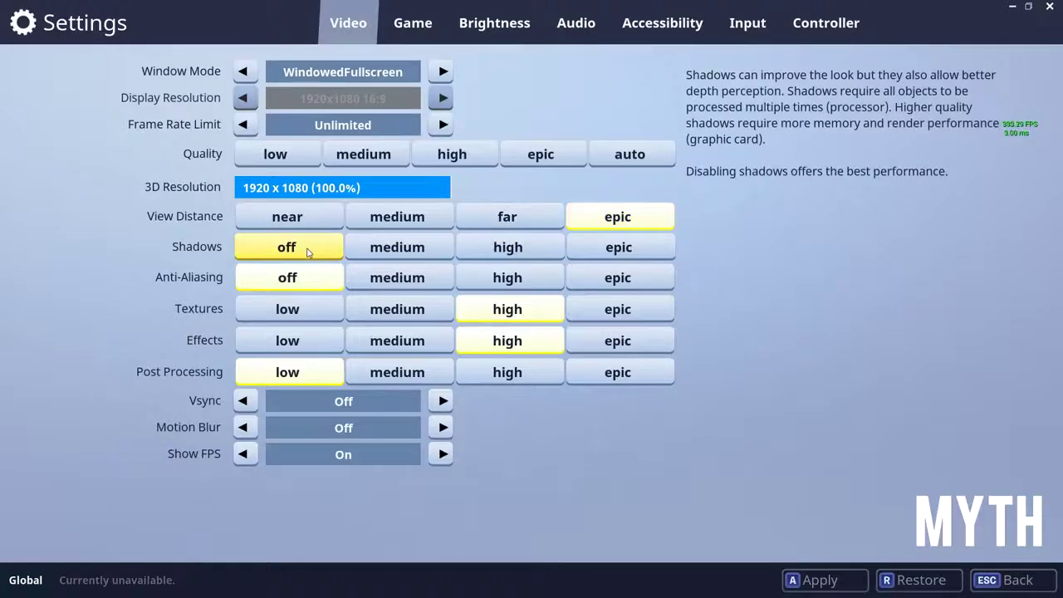
click(384, 284)
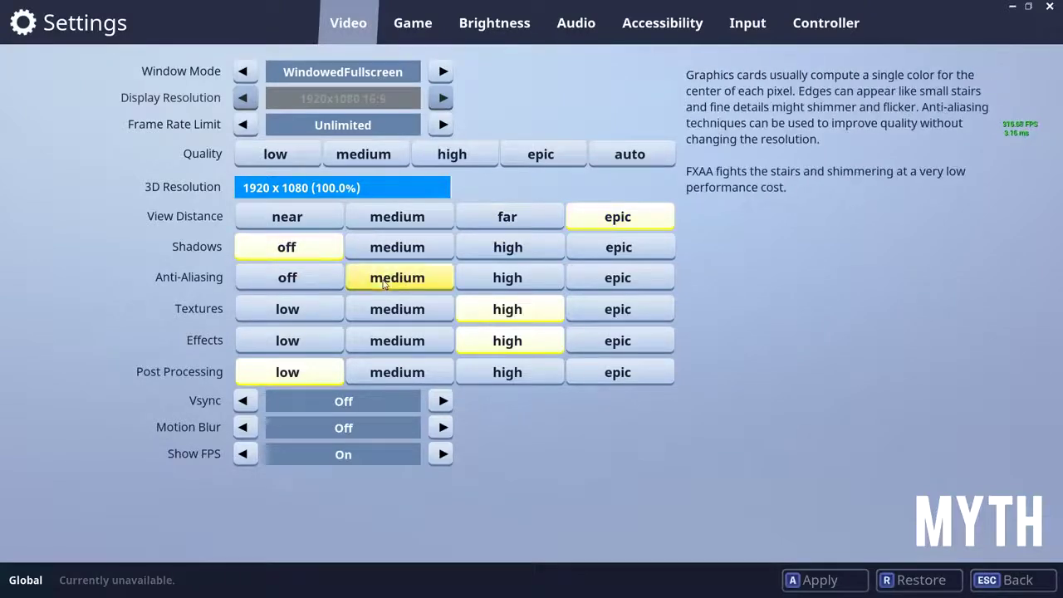
click(382, 313)
click(380, 340)
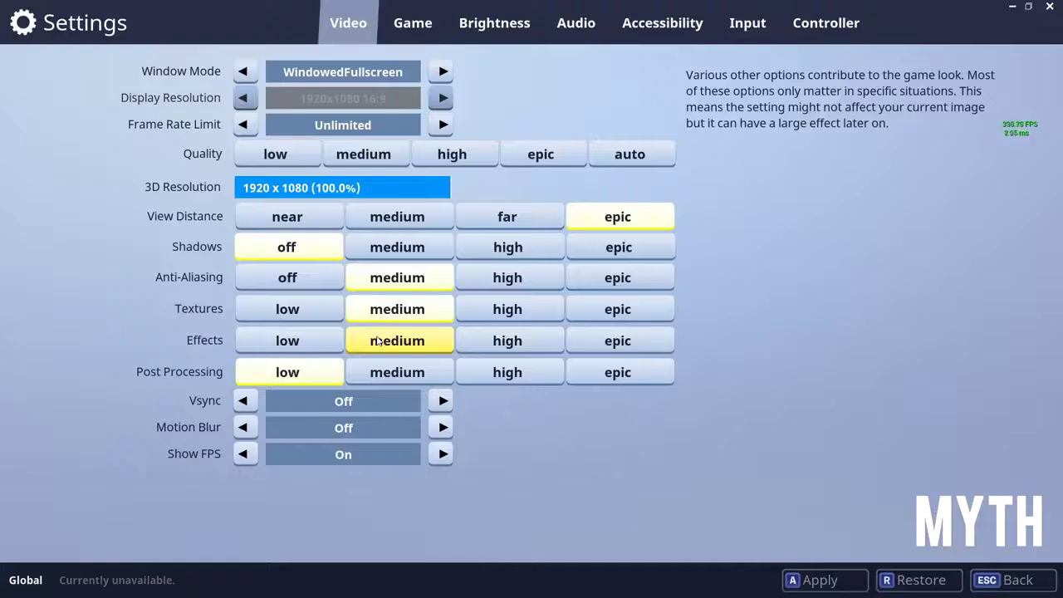
click(321, 376)
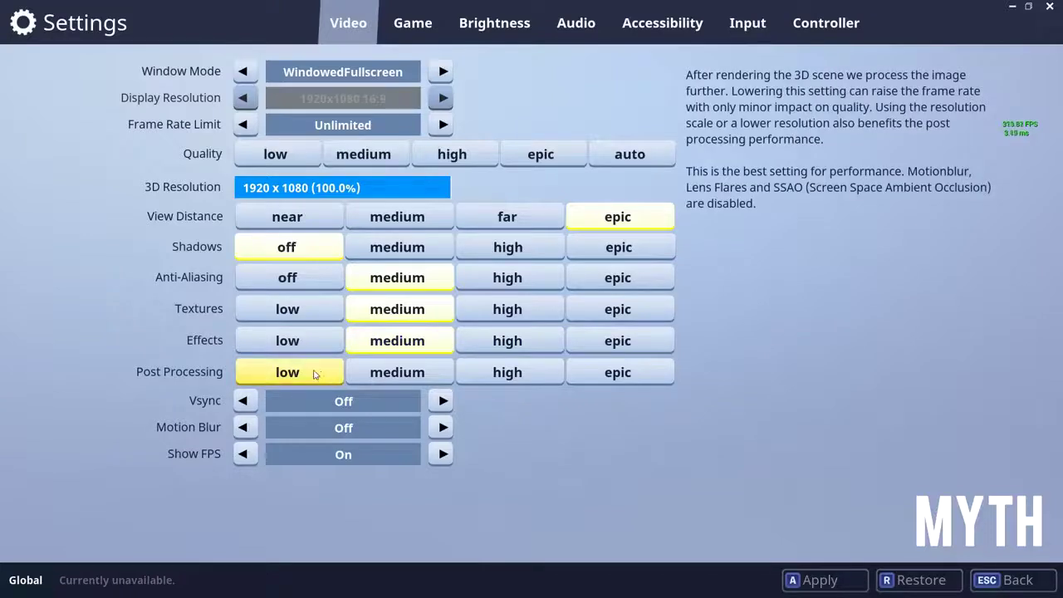
click(246, 128)
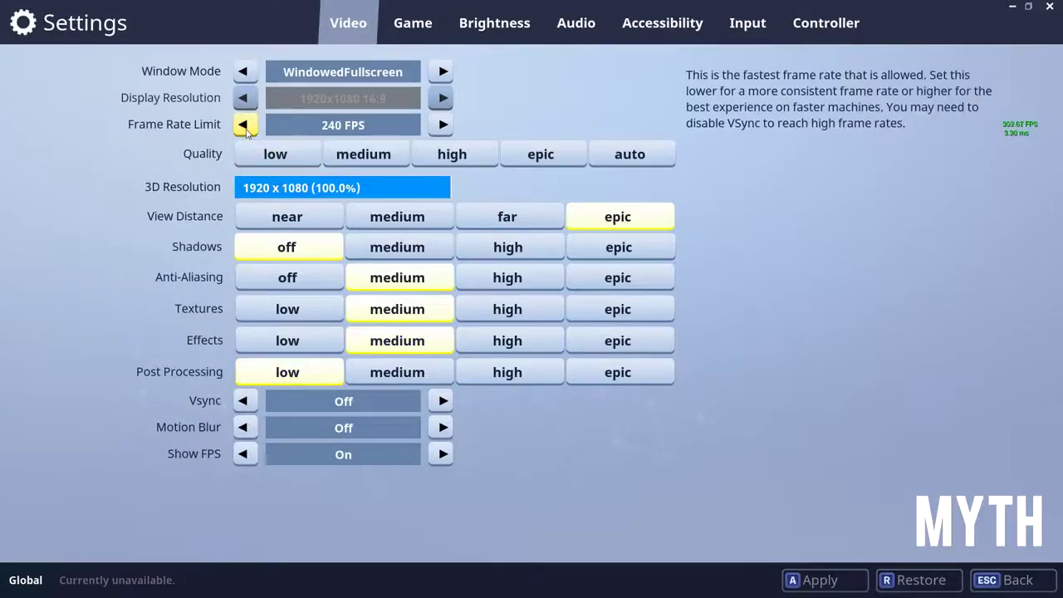
click(245, 127)
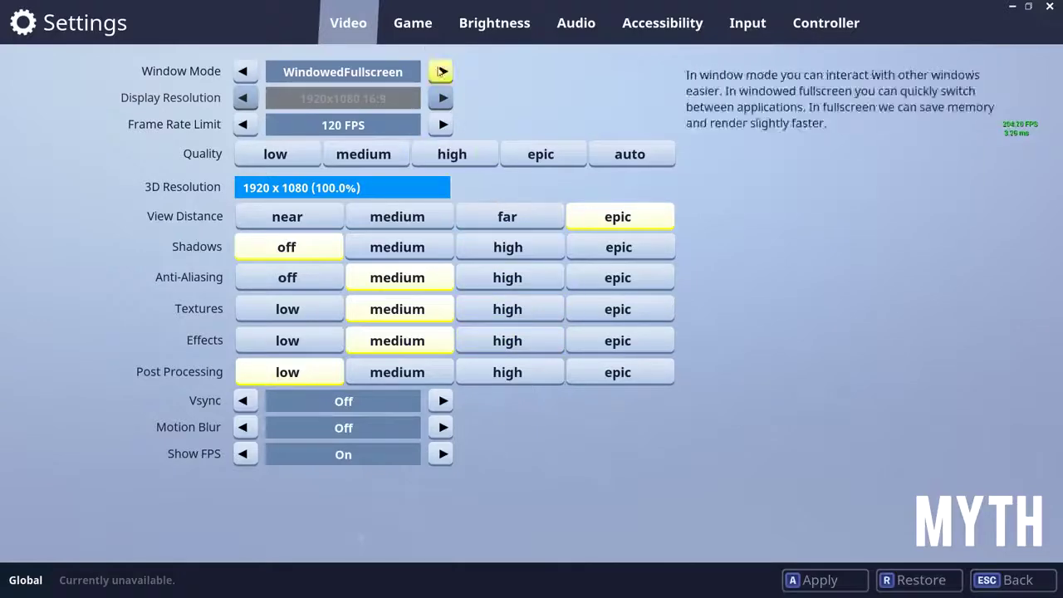
Step: Lower mouse sensitivity to .03, mouse ADS to .70, controller ADS to .45, and reduce controller scope sensitivity
click(411, 25)
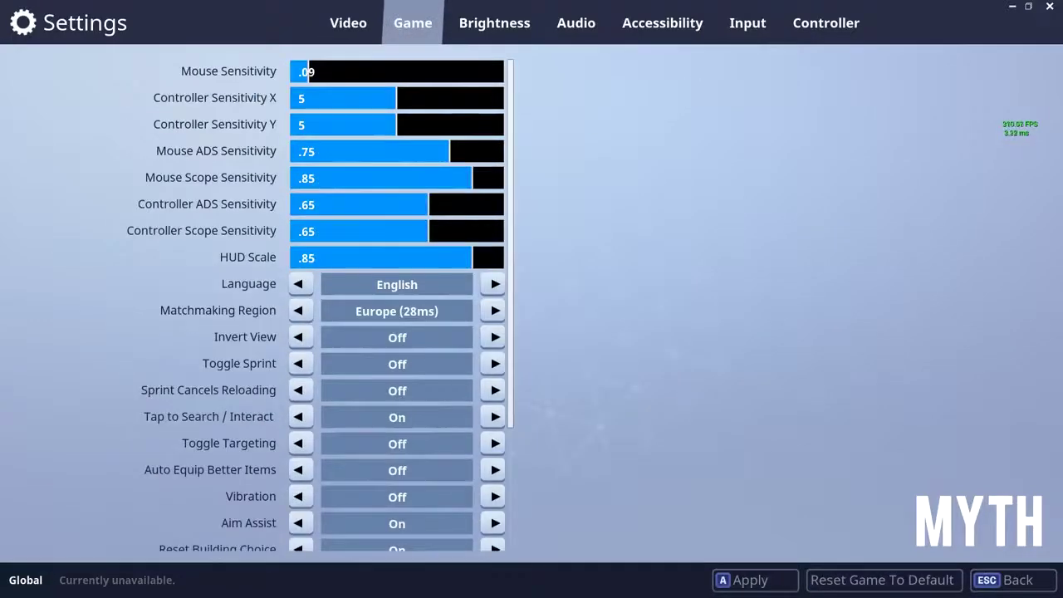
drag(305, 73, 299, 80)
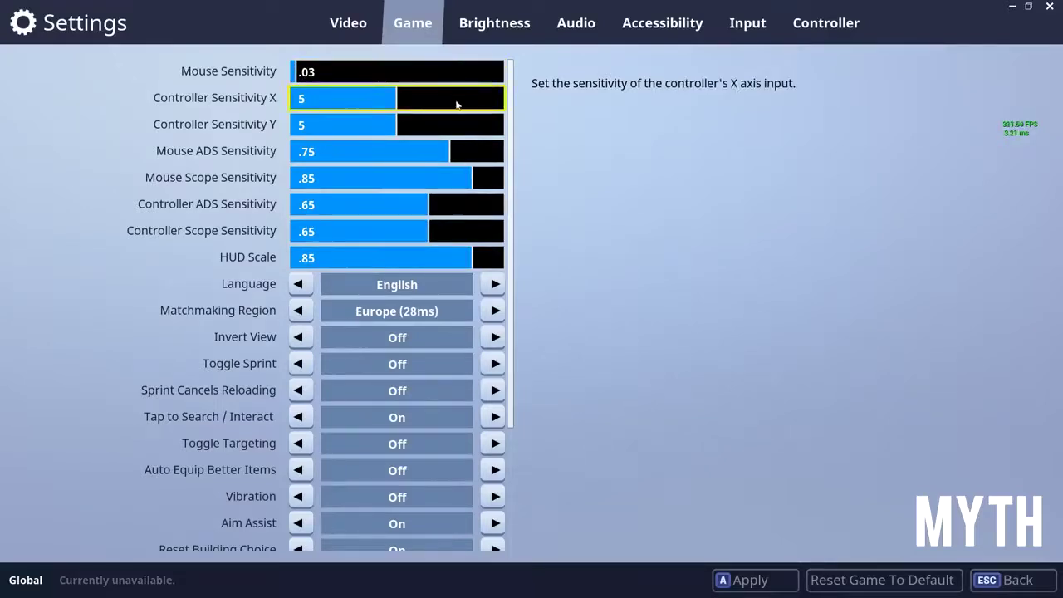
drag(453, 151, 417, 181)
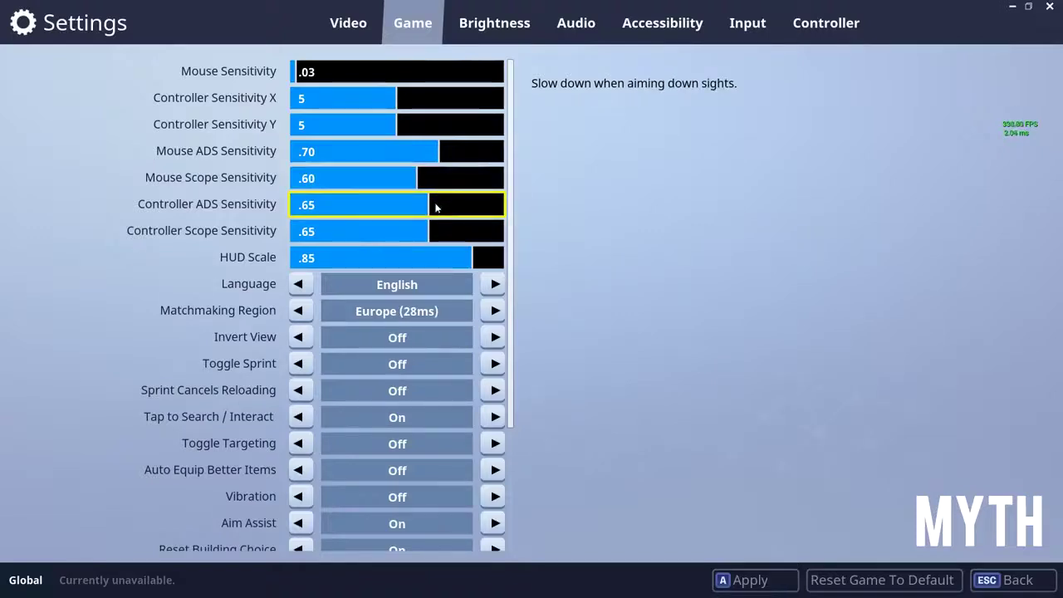
drag(429, 212, 388, 206)
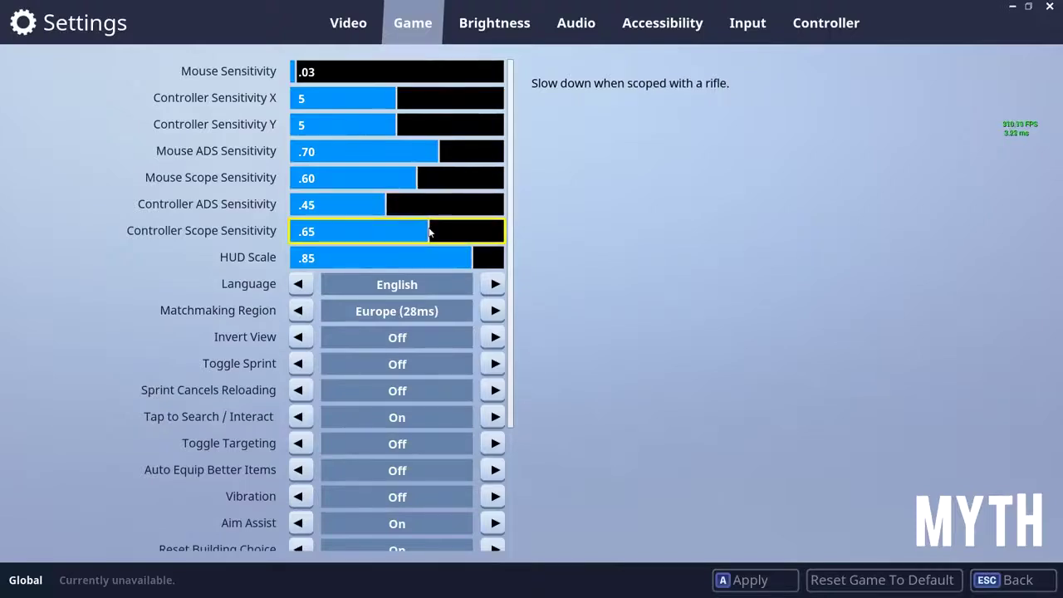
drag(430, 232, 407, 232)
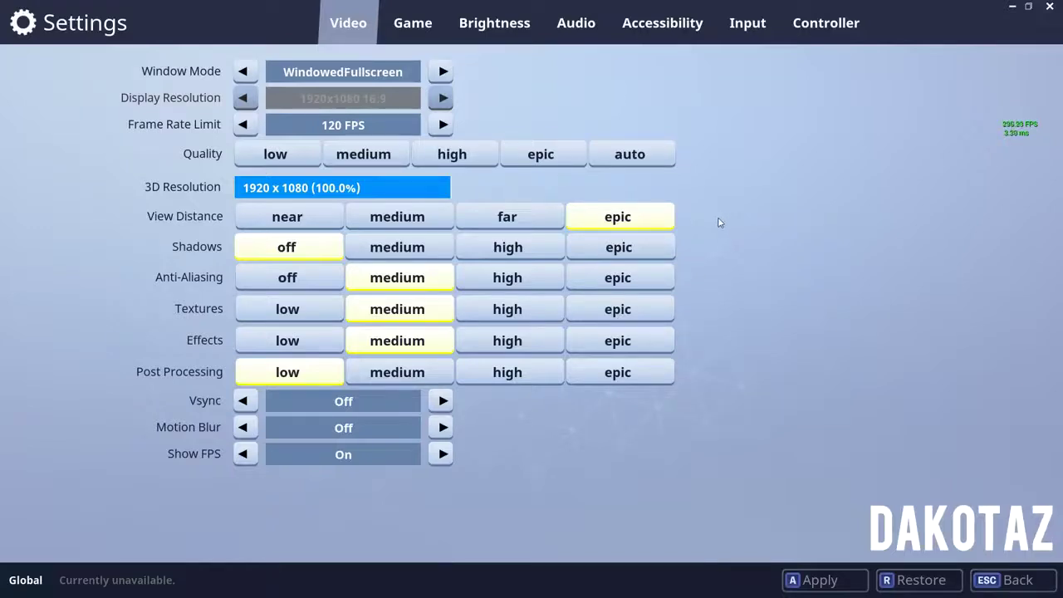
Step: Keep shadows off, switch anti-aliasing to off, and set effects quality to low
mouse_move(640, 223)
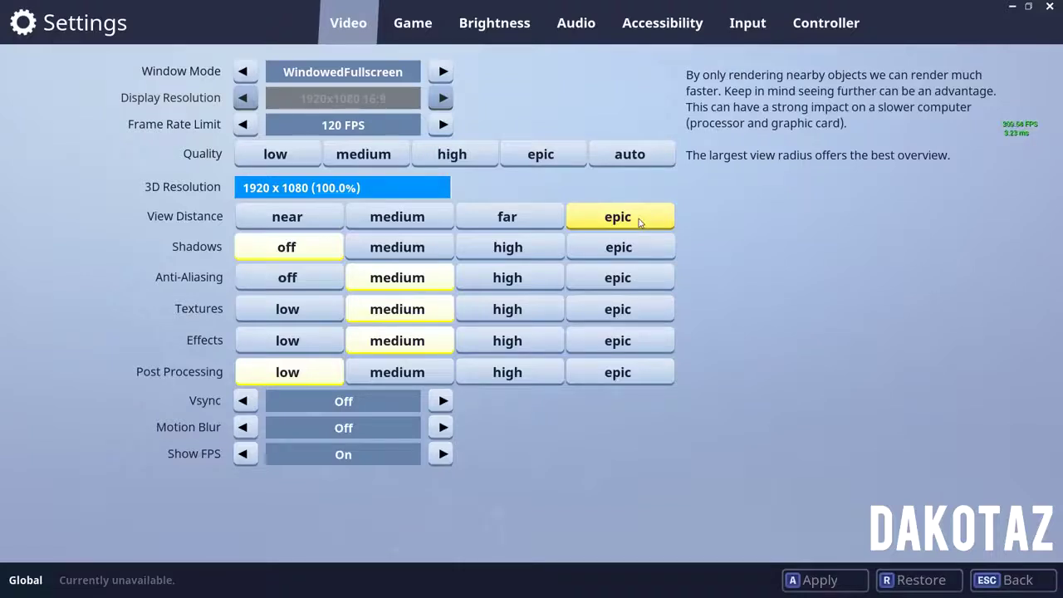
click(304, 251)
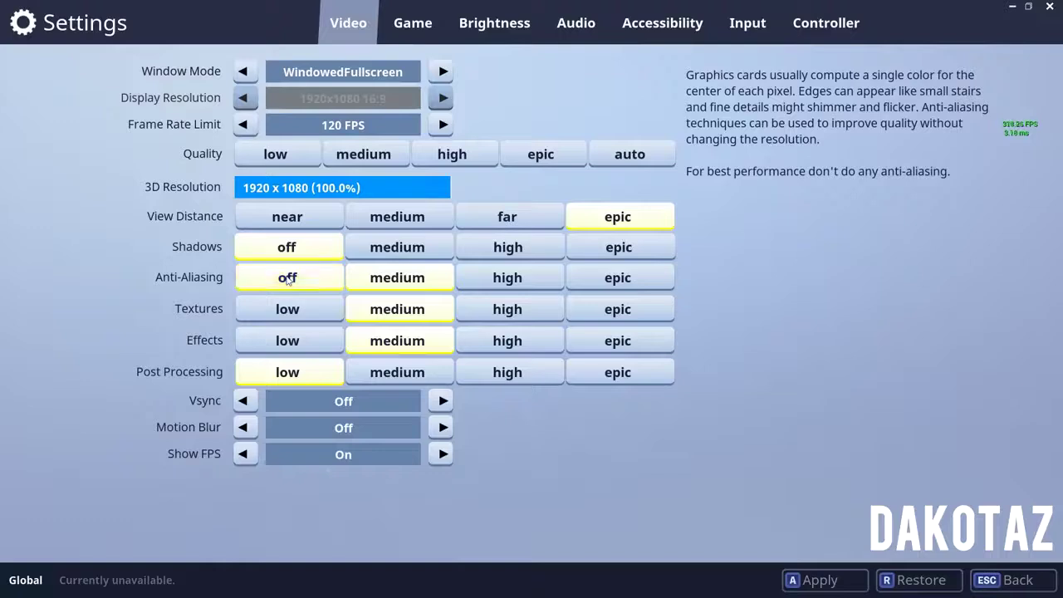
click(288, 281)
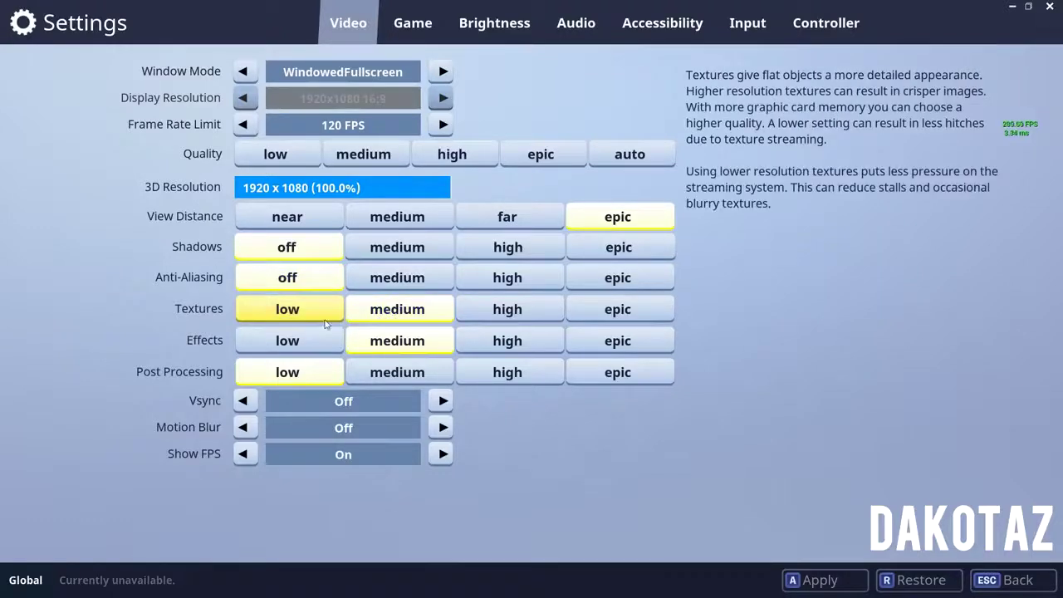
click(277, 340)
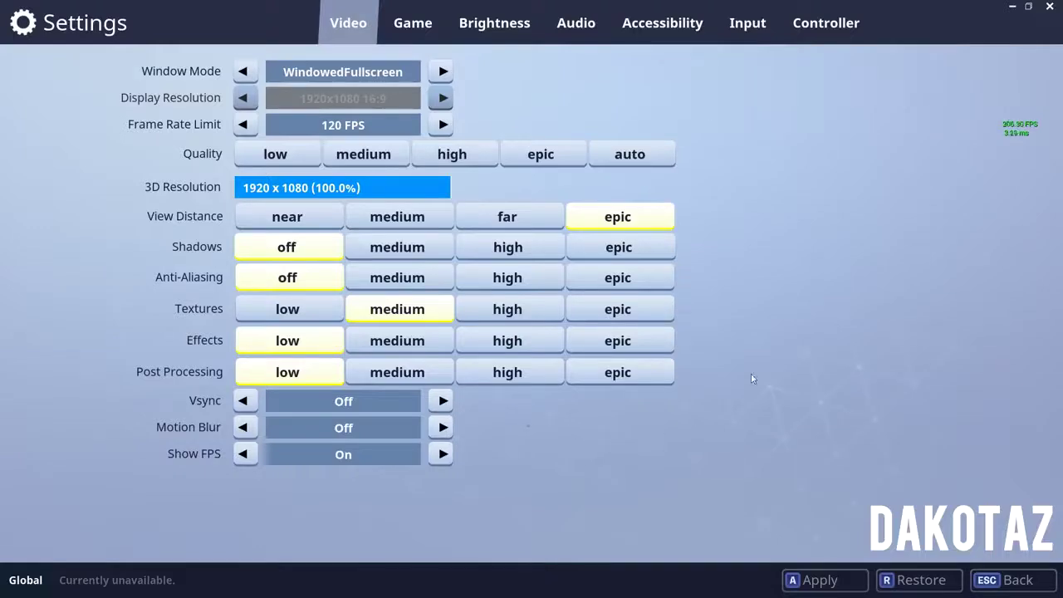
Step: Raise mouse sensitivity on the Game tab from .03 to about .07
click(413, 25)
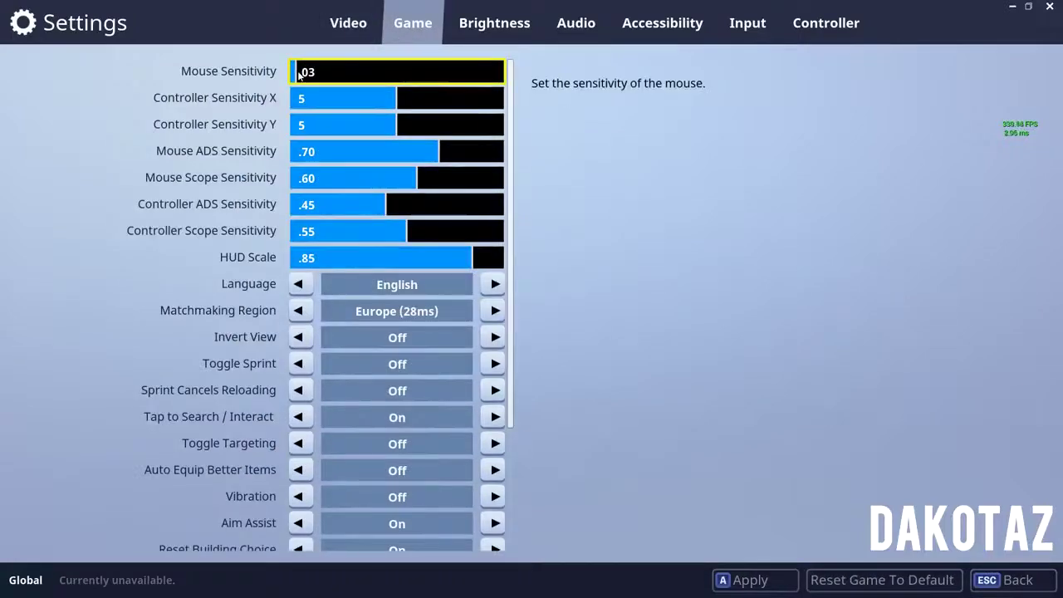
drag(298, 75, 304, 72)
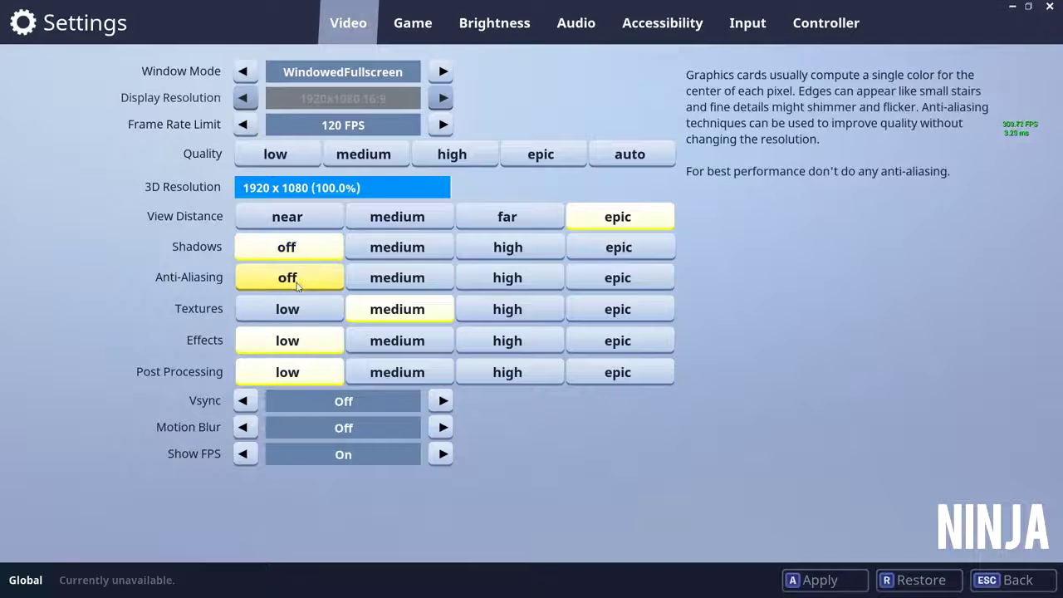
Step: Set textures and effects to epic and raise the frame rate limit through each step to Unlimited
click(584, 314)
click(585, 346)
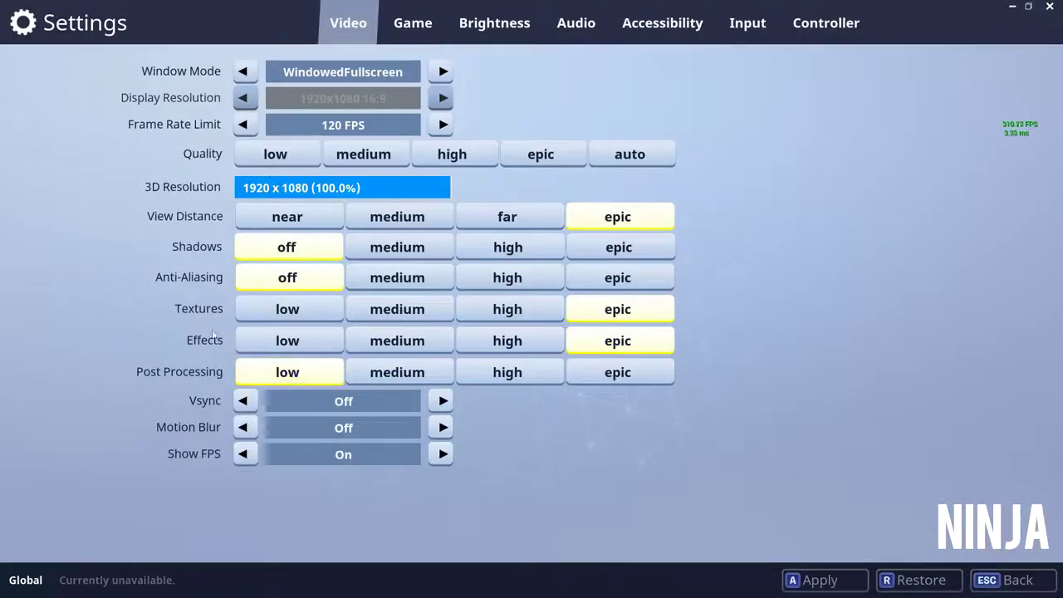
click(442, 125)
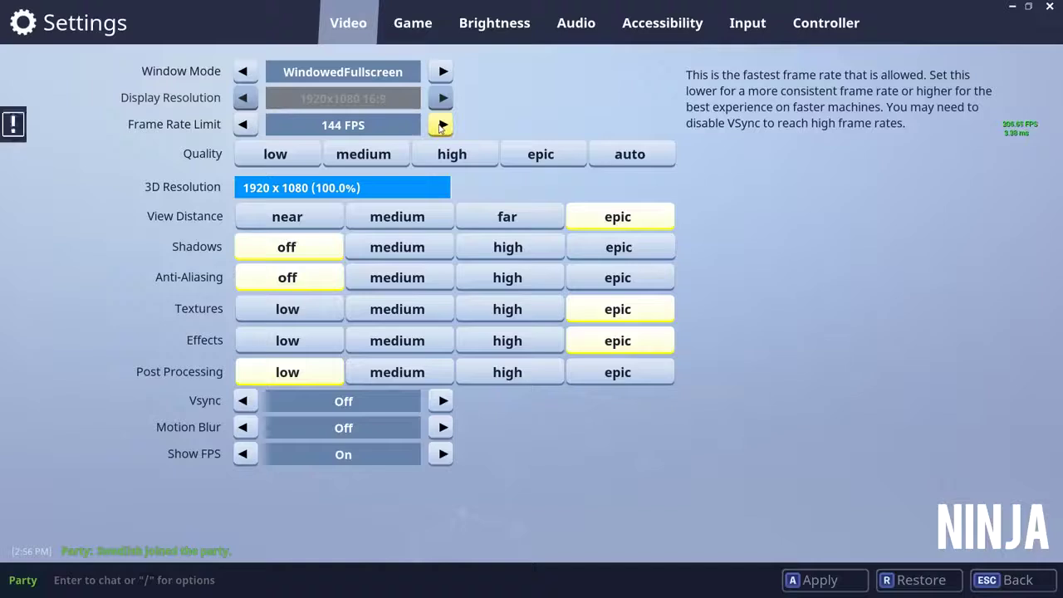
click(442, 124)
click(442, 125)
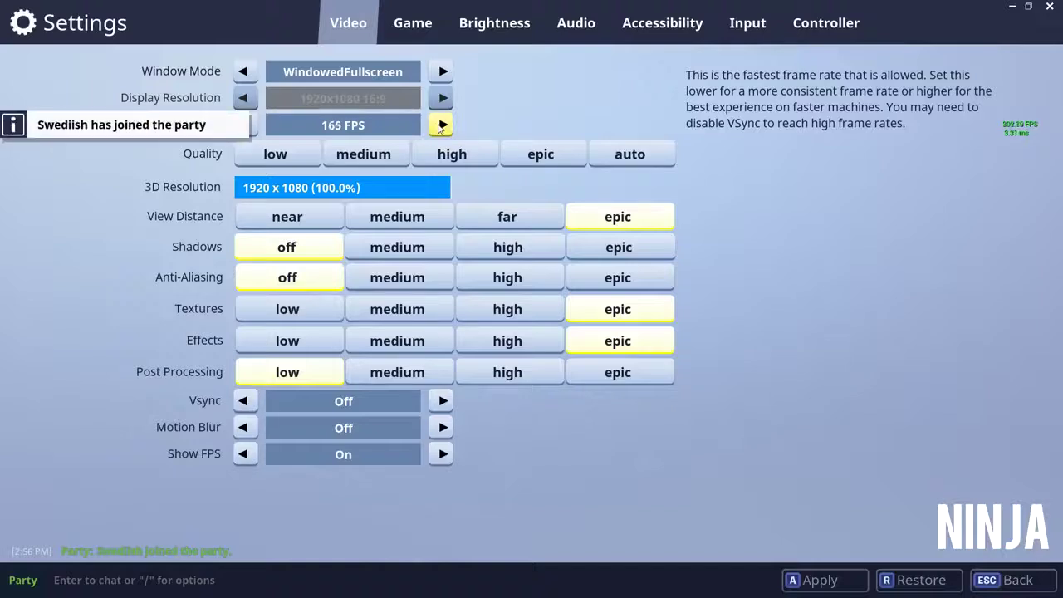
click(442, 125)
click(442, 125)
click(442, 124)
click(442, 124)
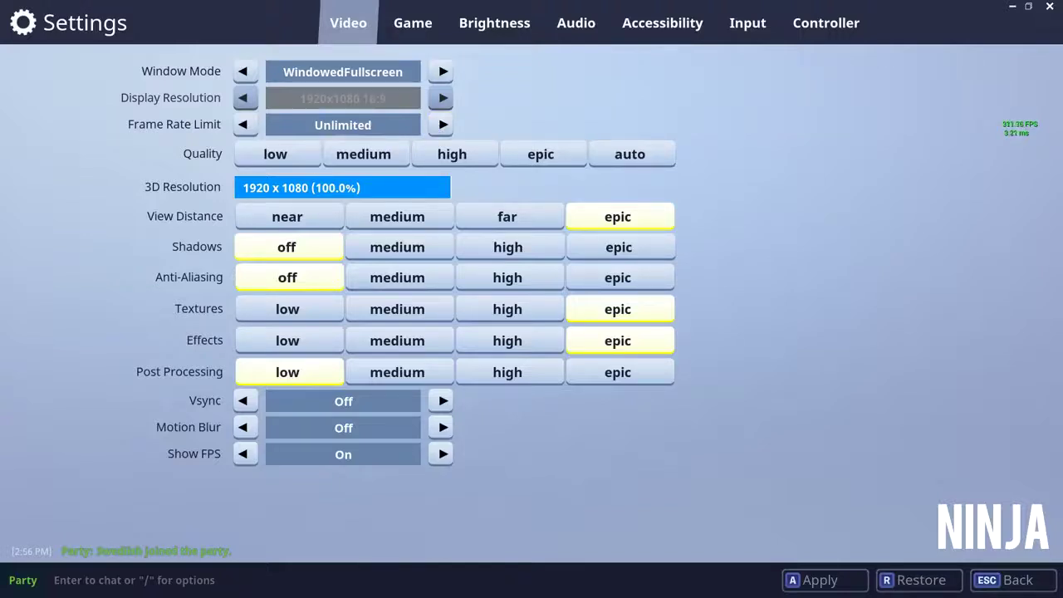
Step: Set mouse ADS .60, mouse scope .40, controller ADS and scope 1.00, and decline discarding changes
click(409, 8)
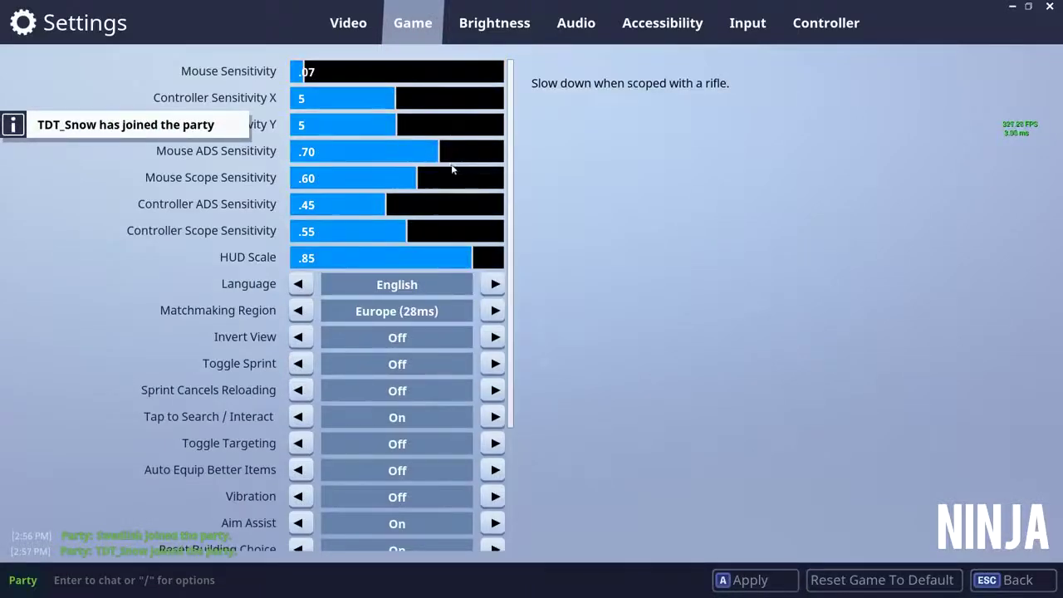
drag(441, 150, 426, 150)
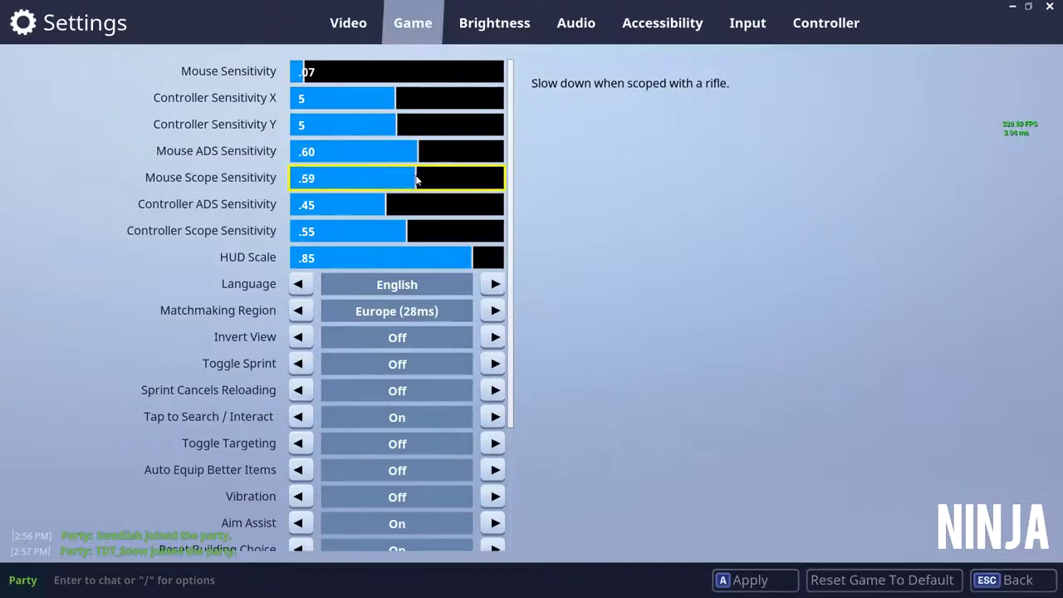
drag(417, 180, 373, 182)
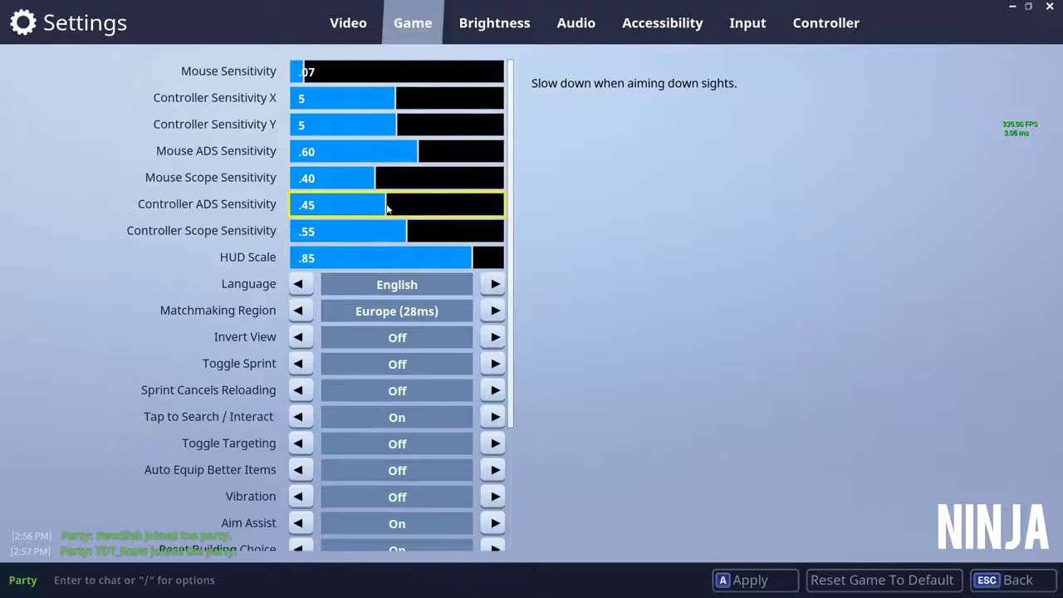
drag(386, 207, 511, 206)
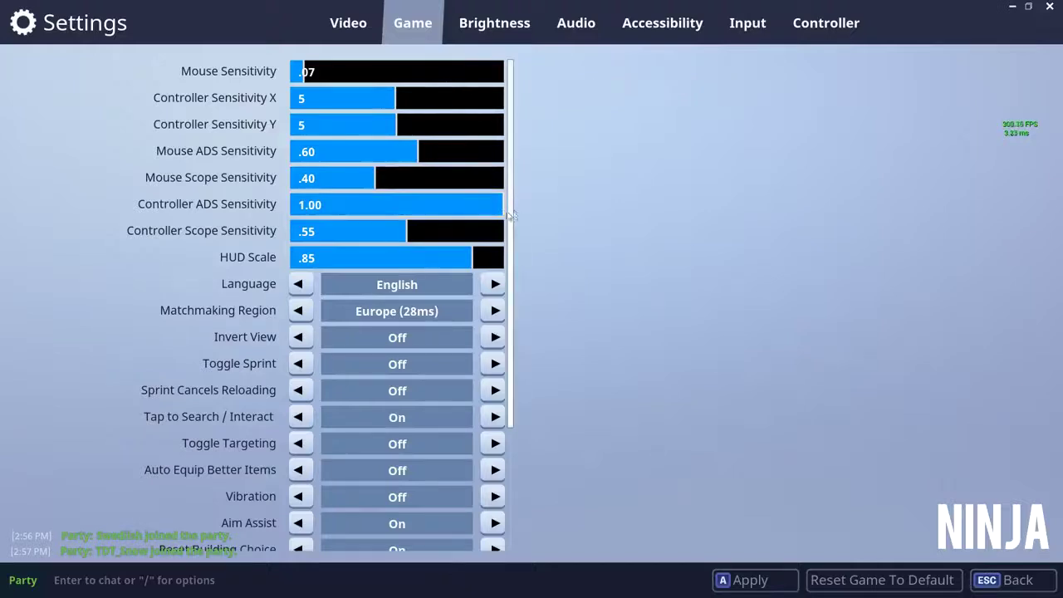
click(406, 231)
drag(407, 230, 510, 234)
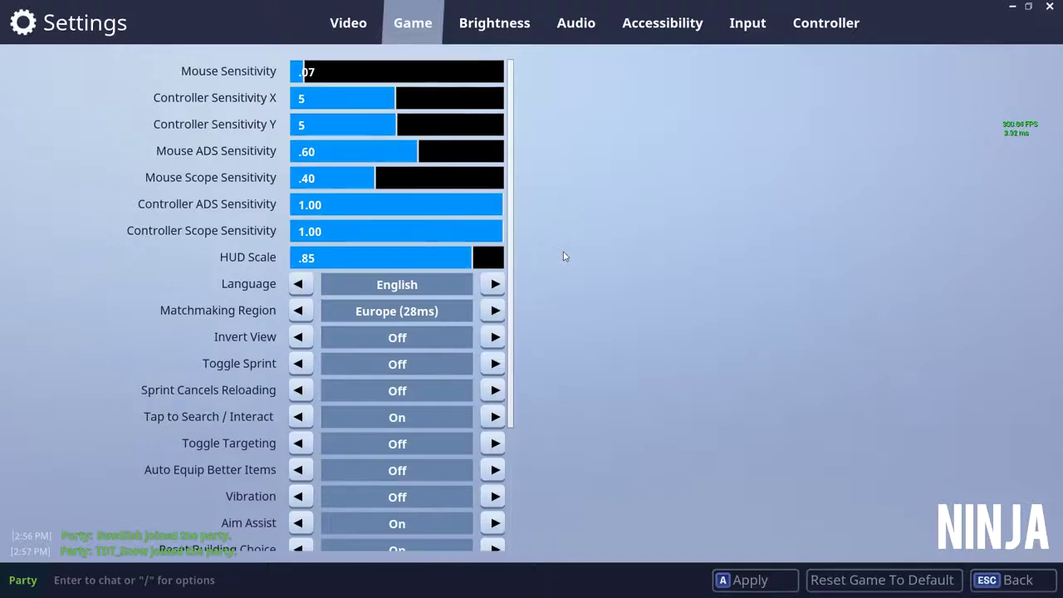
click(994, 575)
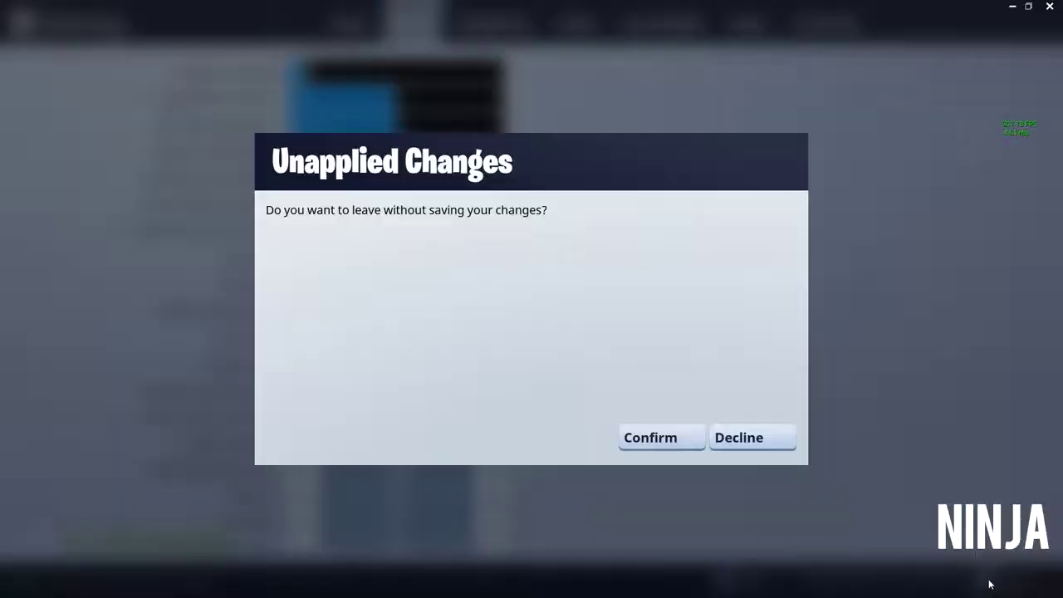
click(733, 440)
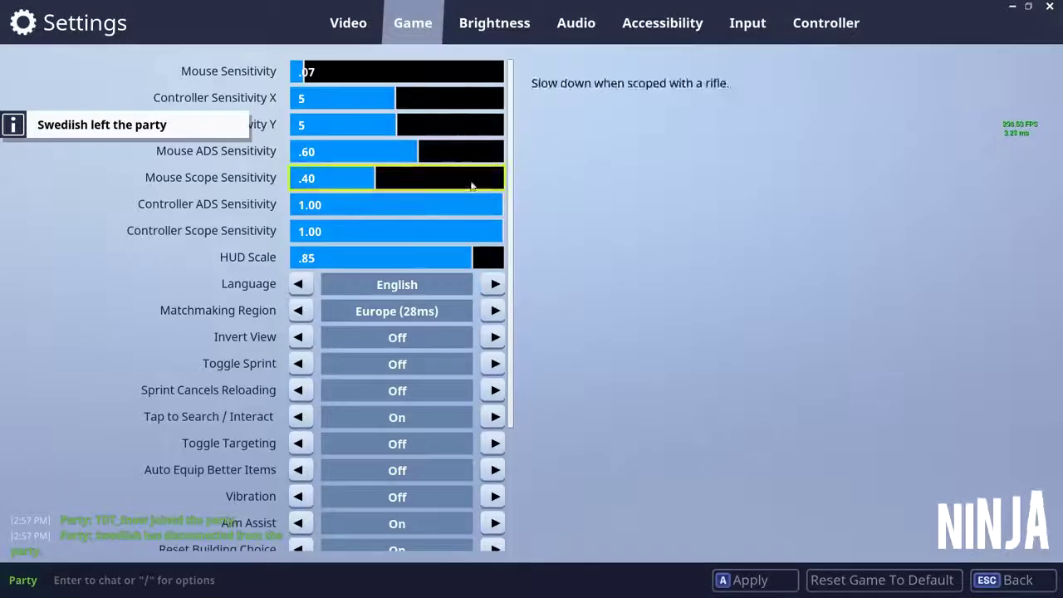
Step: Exit Settings, open the door, and shoot the enemy on the stairs with the slot-4 weapon
click(1009, 580)
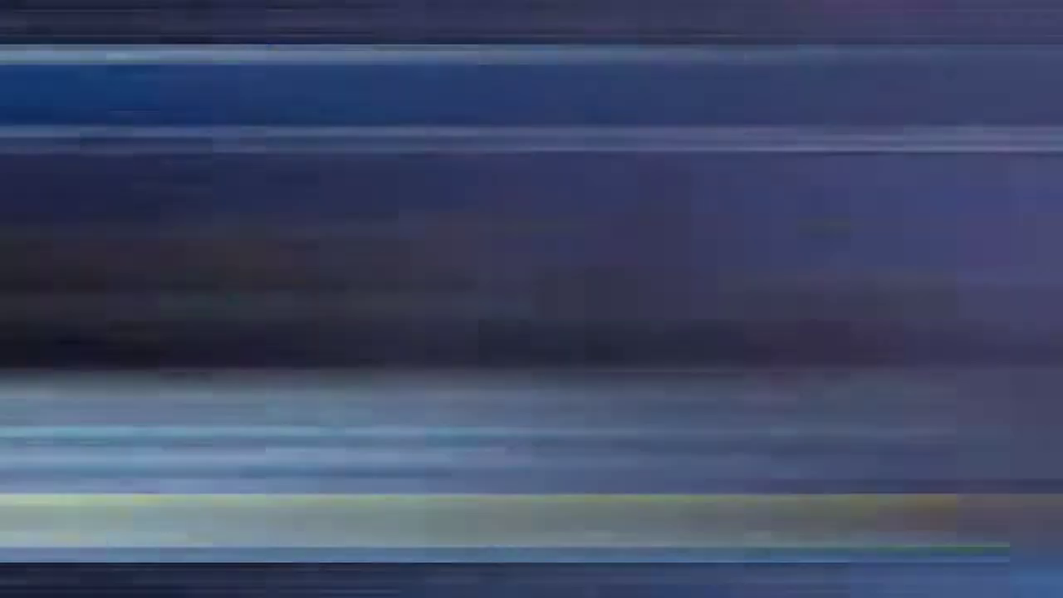
key(e)
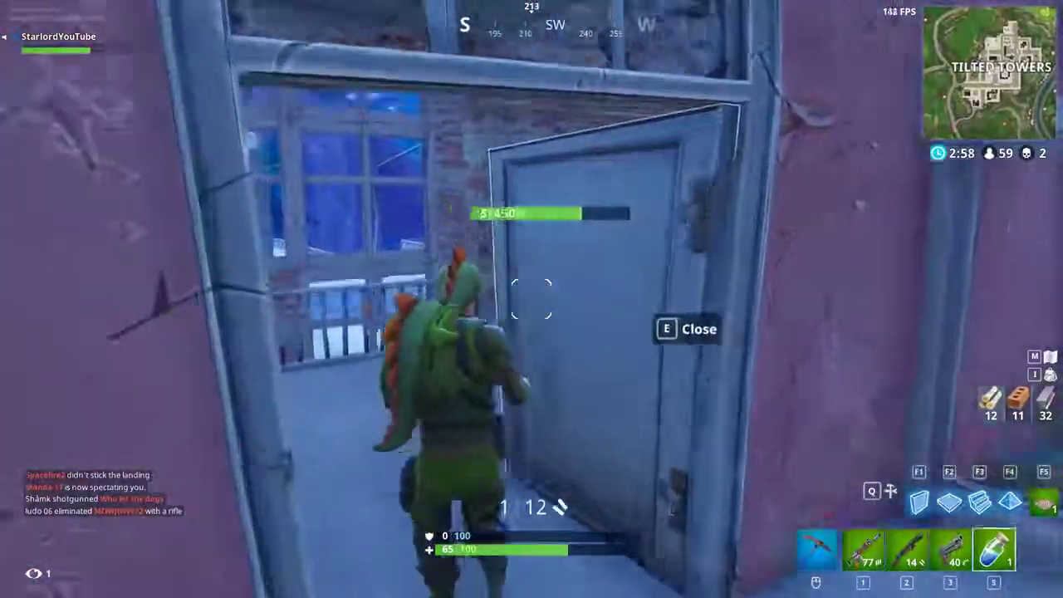
key(5)
key(4)
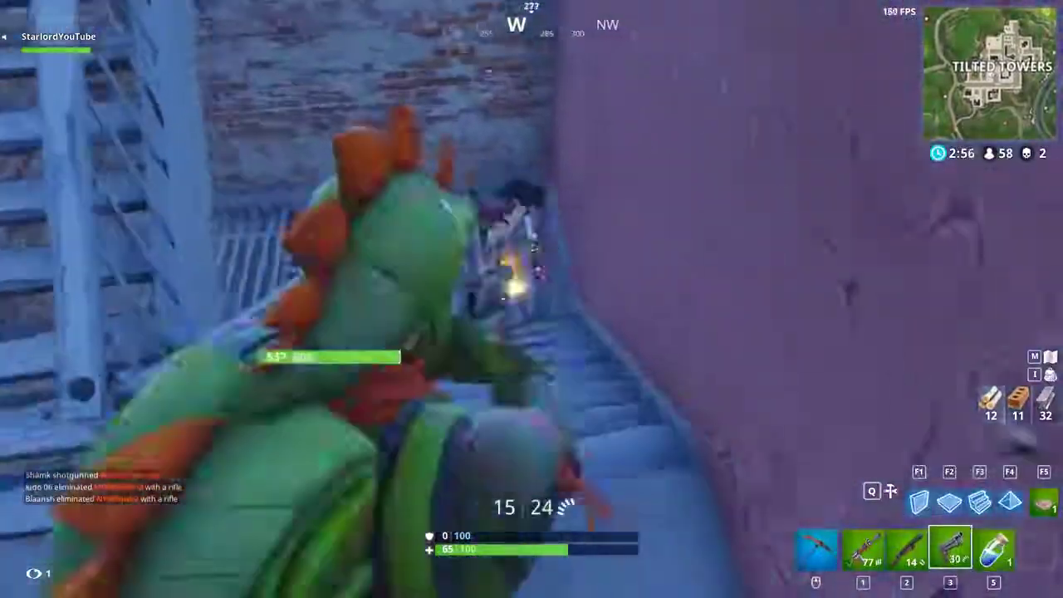
click(531, 299)
click(532, 299)
click(532, 299)
click(531, 299)
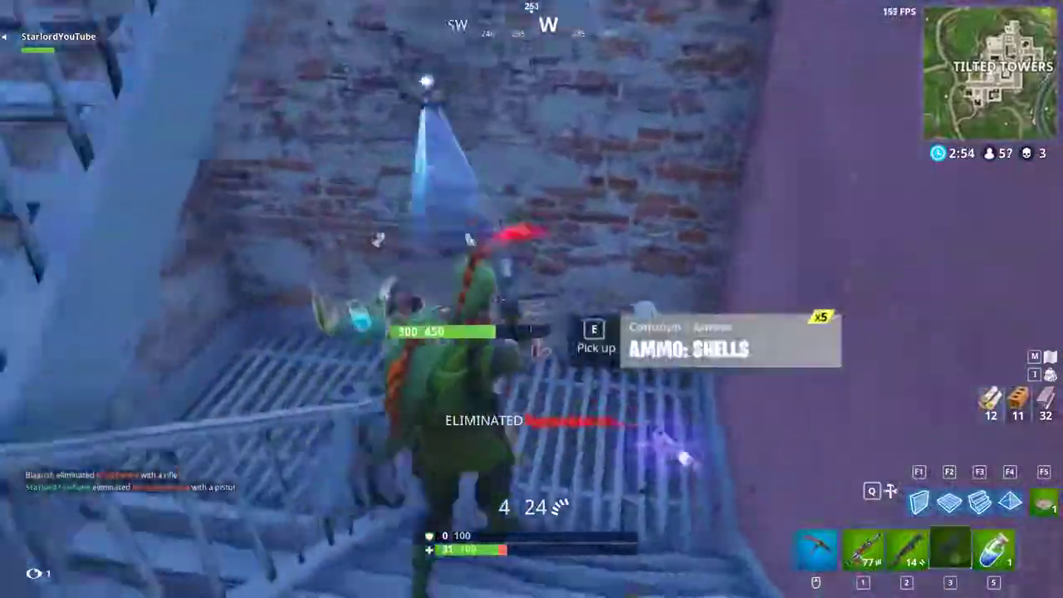
Step: Reload, move up the stairwell, and use the bandages to heal
key(r)
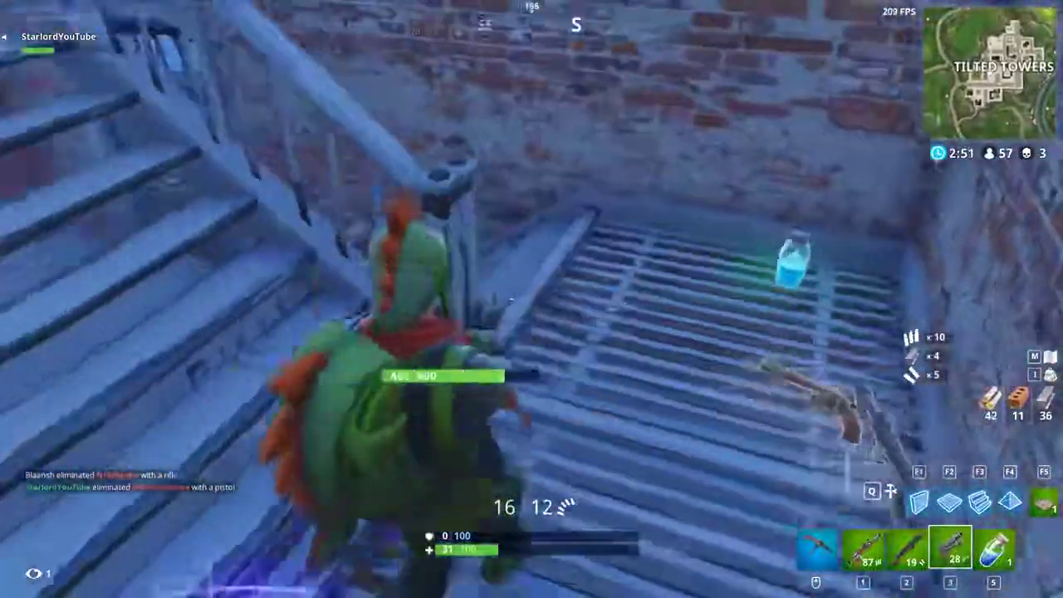
key(e)
key(6)
click(532, 299)
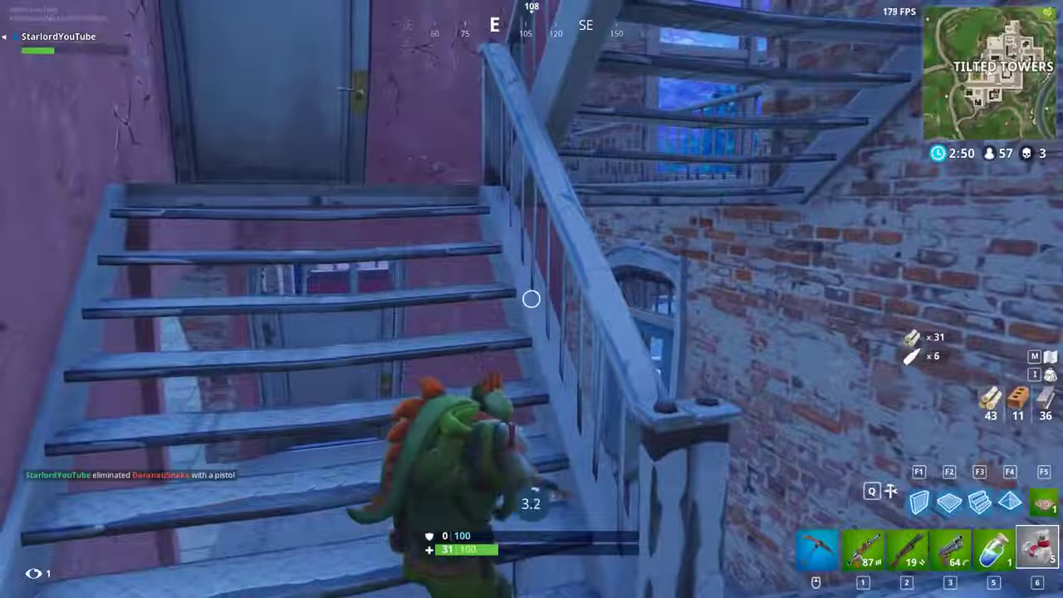